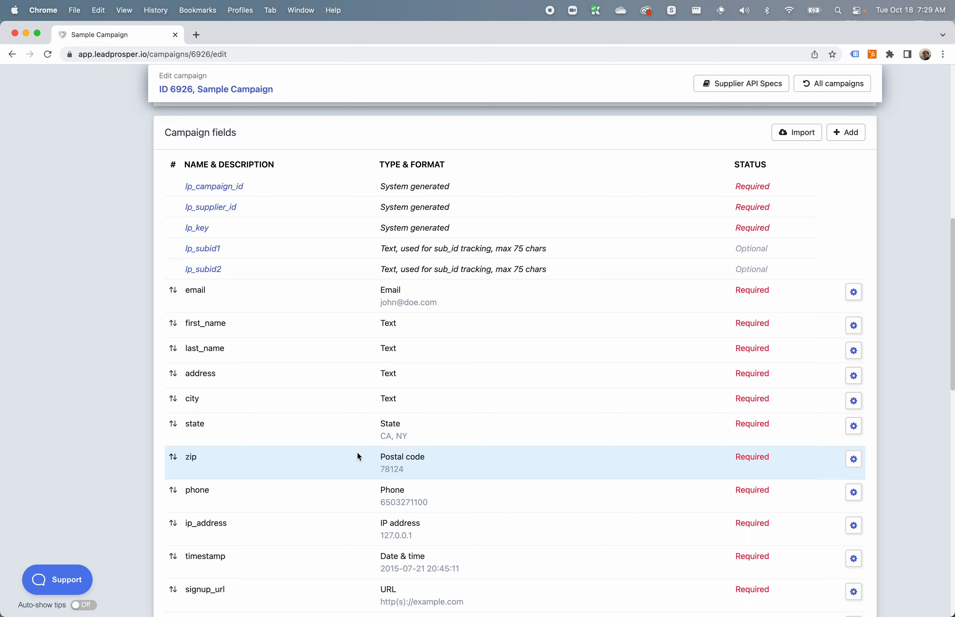
# Review the shade_type field's type and allowed values in its edit form, and save the form.
pyautogui.scroll(-5, 358, 454)
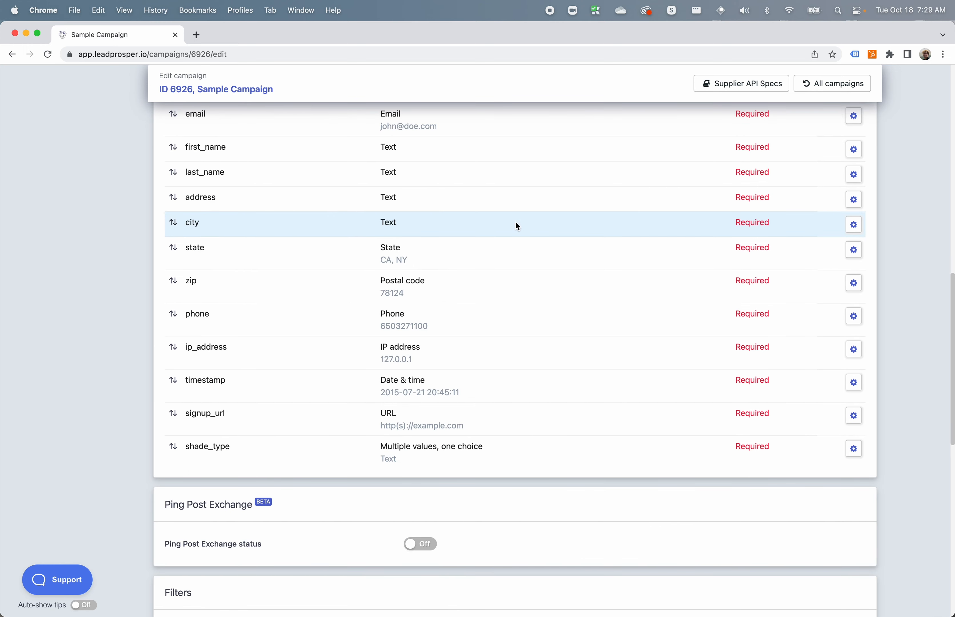
pyautogui.click(855, 450)
pyautogui.click(823, 474)
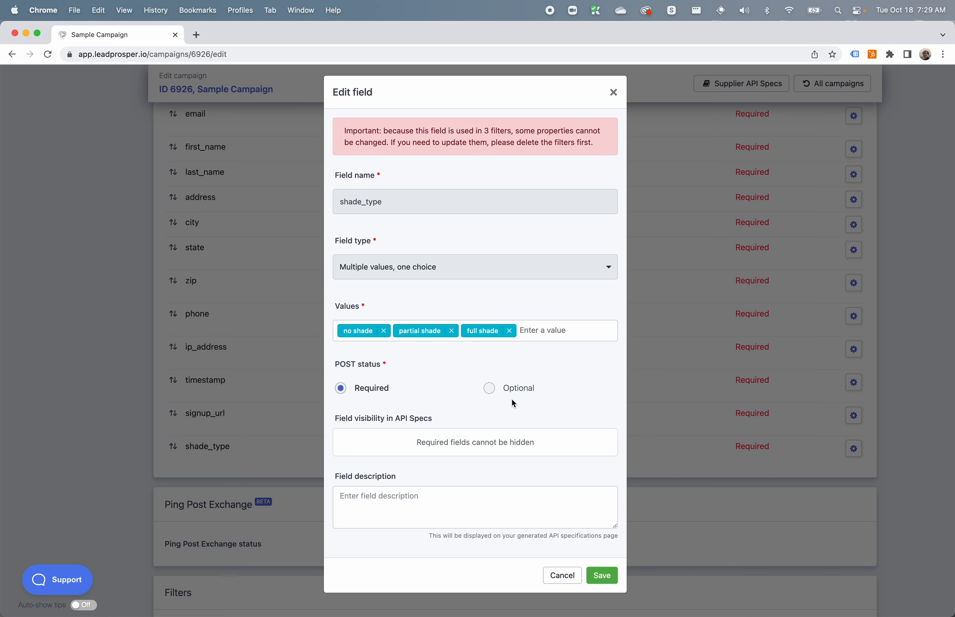
pyautogui.click(596, 574)
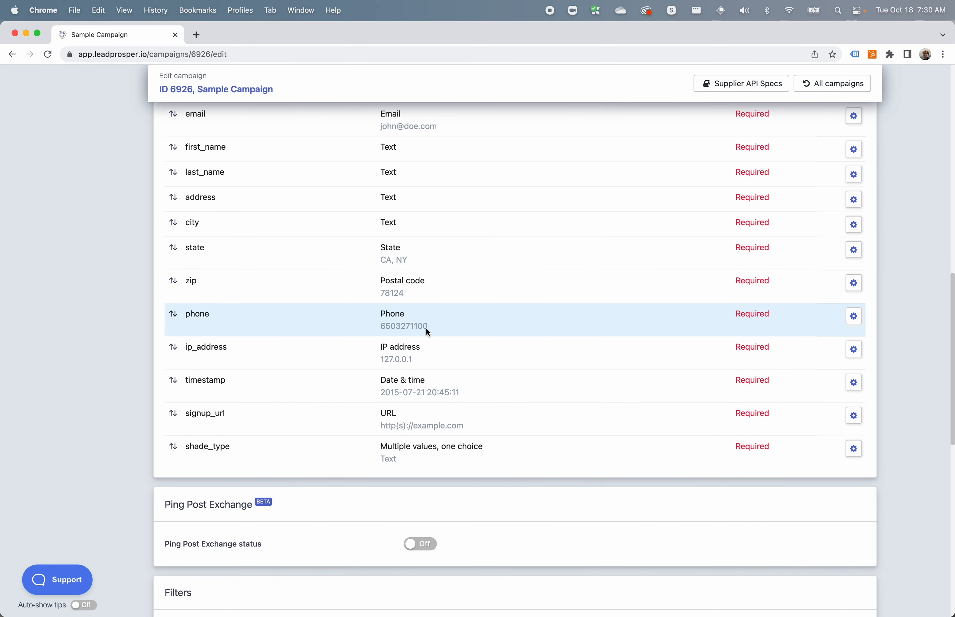
# Start a new campaign named "sample" with the Waterfall distribution type and proceed to its fields.
pyautogui.scroll(10, 426, 328)
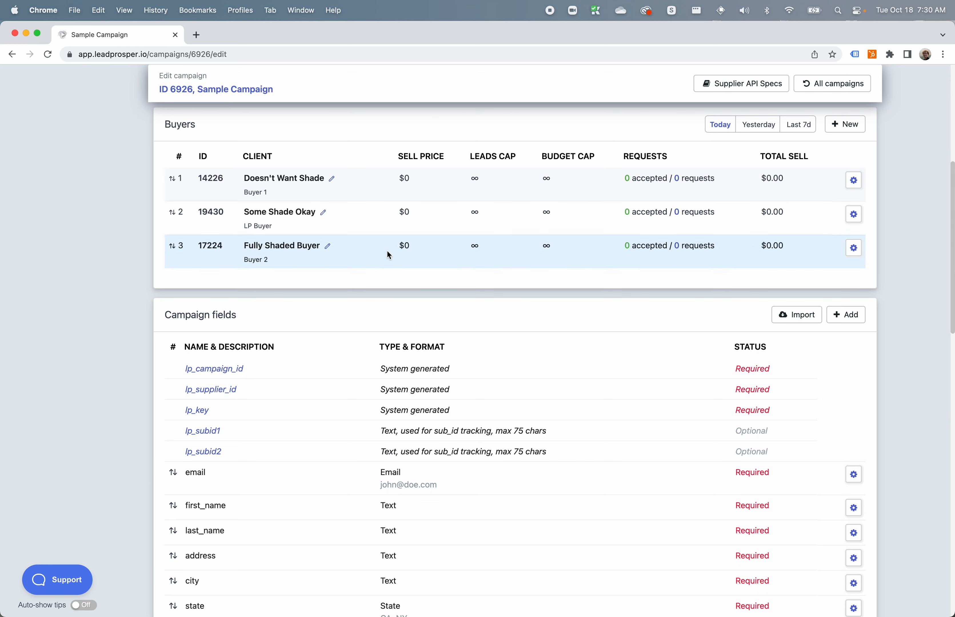
pyautogui.scroll(3, 387, 257)
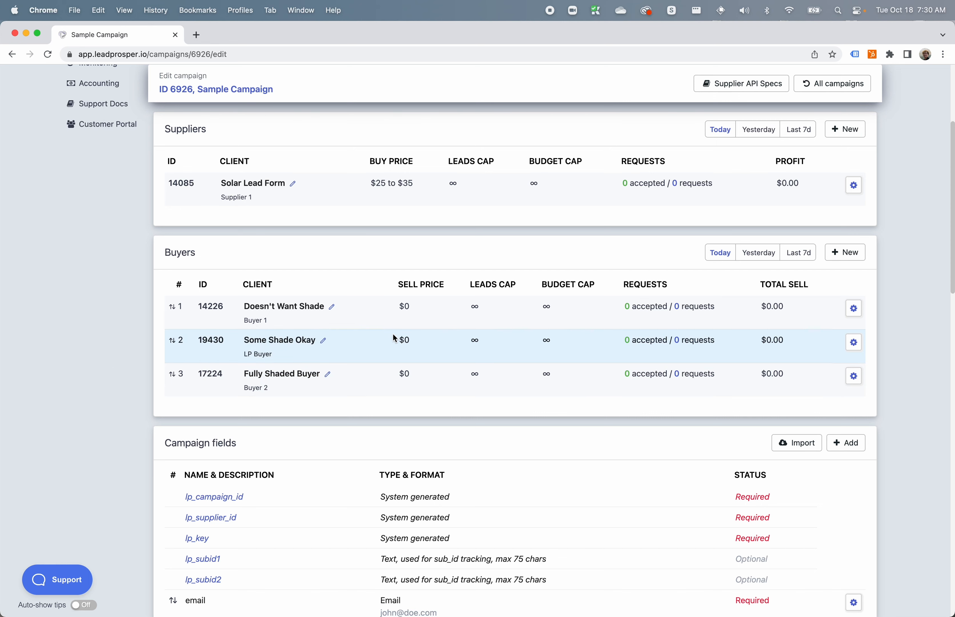
pyautogui.scroll(5, 393, 332)
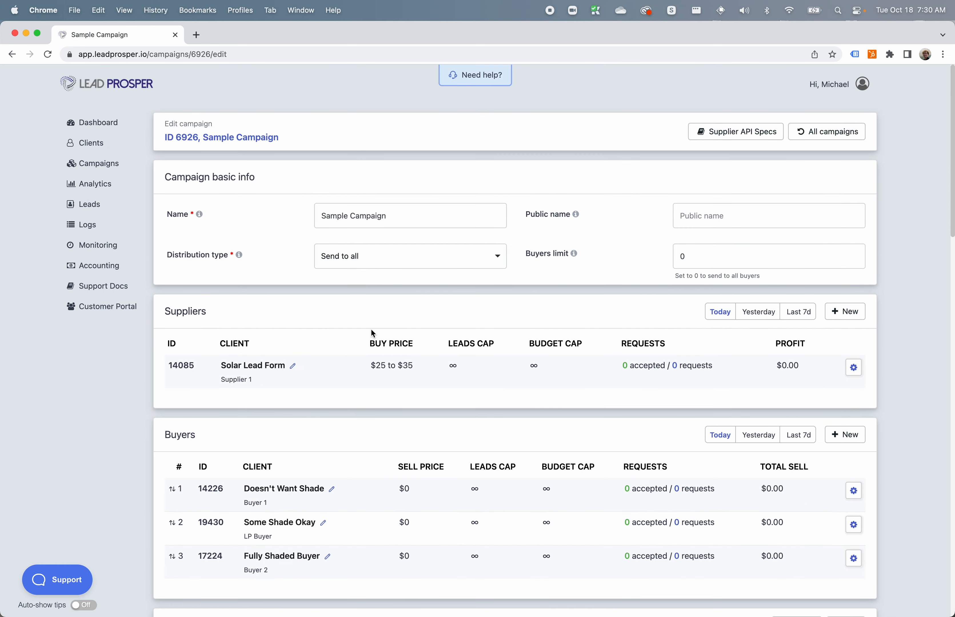
pyautogui.click(122, 169)
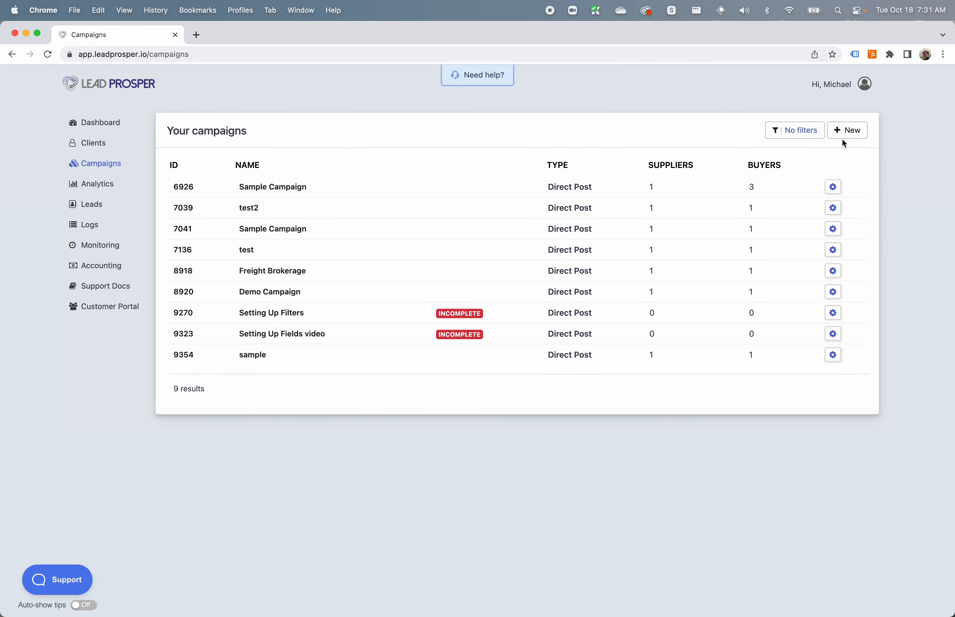
pyautogui.click(844, 135)
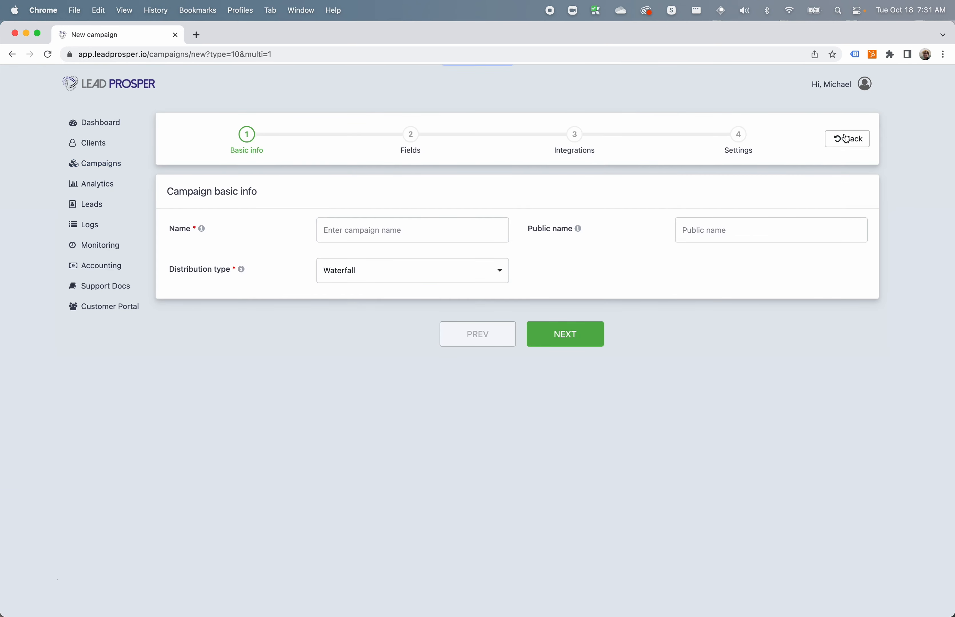
pyautogui.click(431, 240)
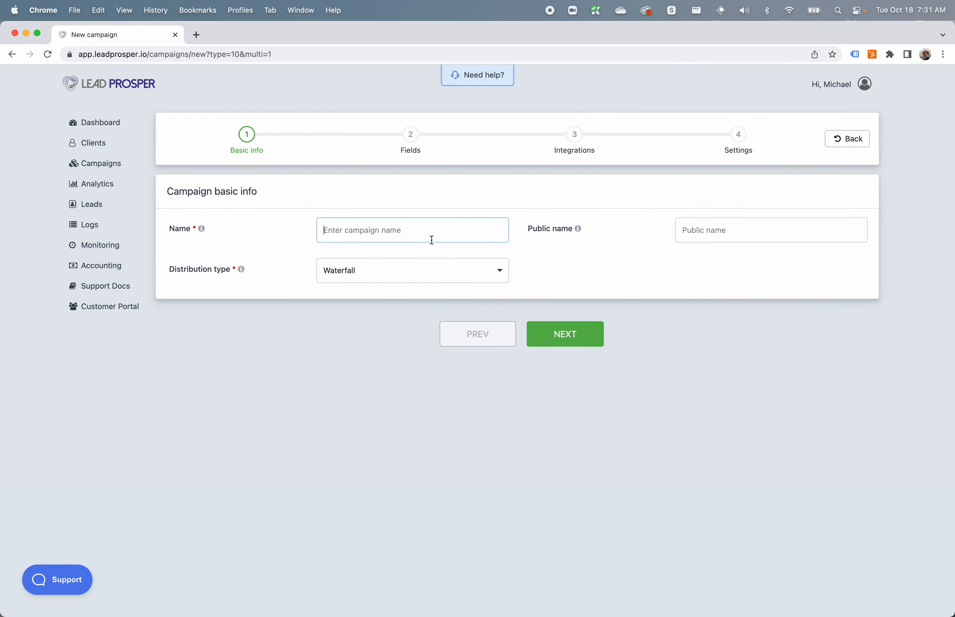
pyautogui.write('sample')
pyautogui.click(558, 337)
# Add a required campaign field named "mvoc" of type "Multiple values, one choice" with the values yes and no.
pyautogui.click(848, 191)
pyautogui.click(451, 181)
pyautogui.write('mvoc')
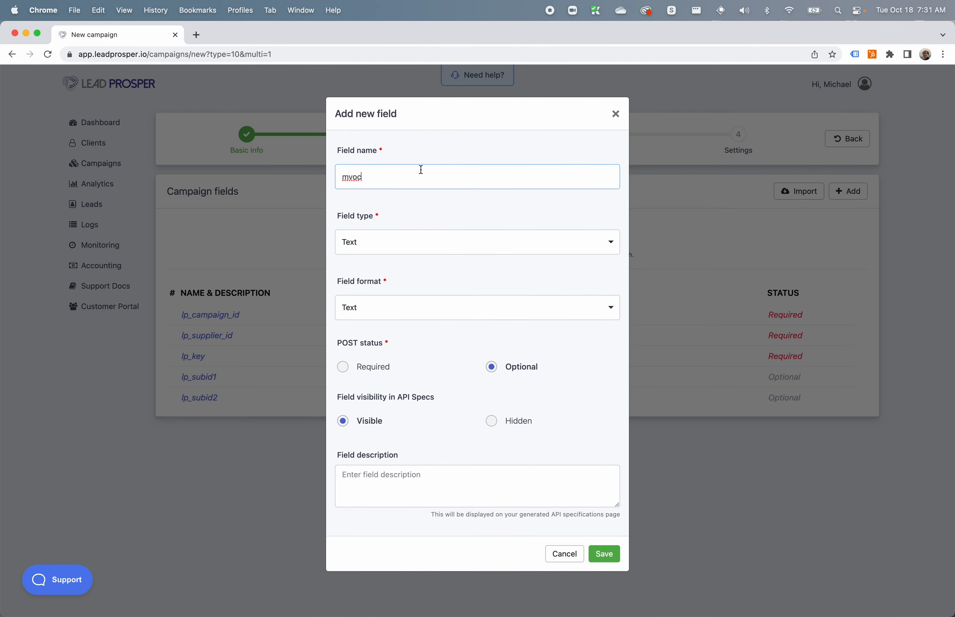
pyautogui.click(423, 242)
pyautogui.click(427, 377)
pyautogui.write('yes')
pyautogui.press('Return')
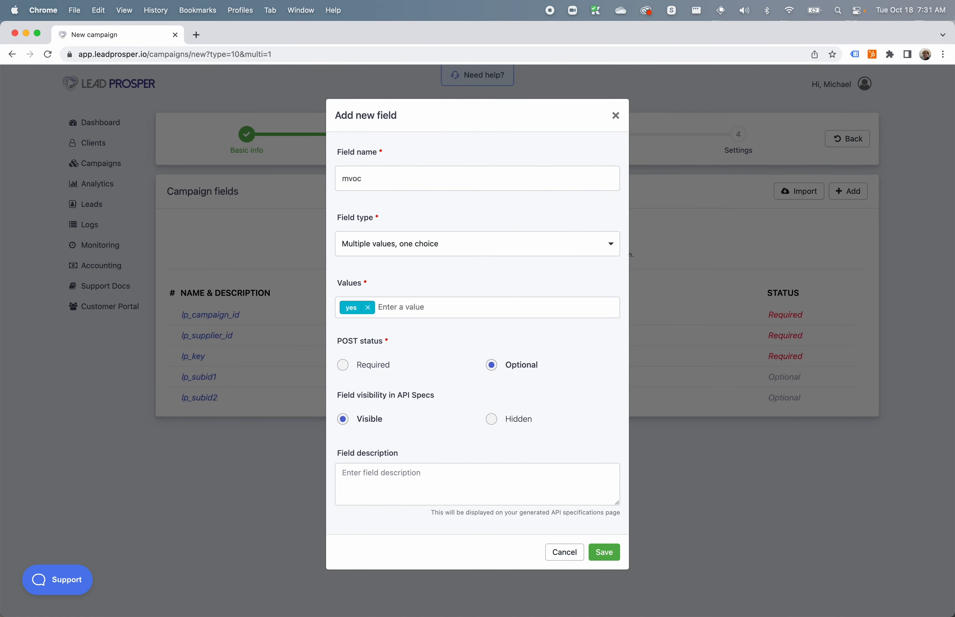
pyautogui.write('no')
pyautogui.press('Return')
pyautogui.click(368, 365)
pyautogui.click(606, 552)
# Finish creating the campaign, leaving integrations at their defaults and the Dupe Checker off.
pyautogui.click(576, 423)
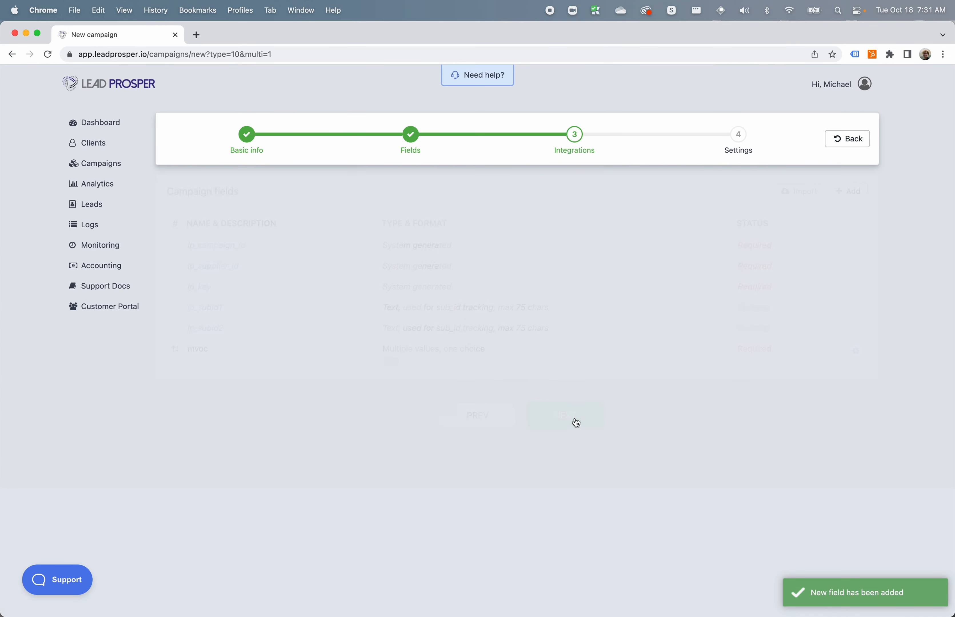
pyautogui.click(578, 366)
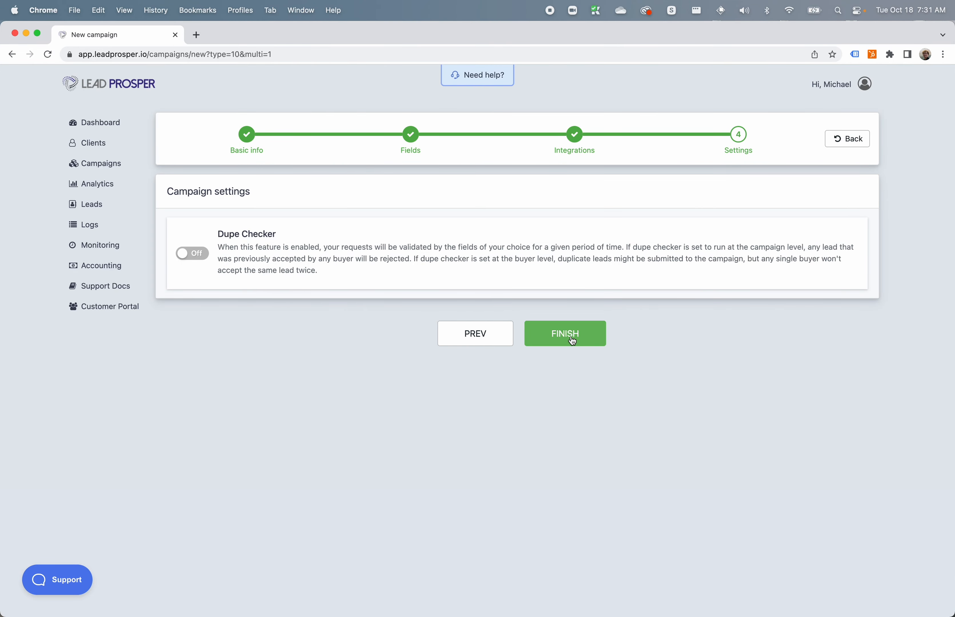
pyautogui.click(572, 340)
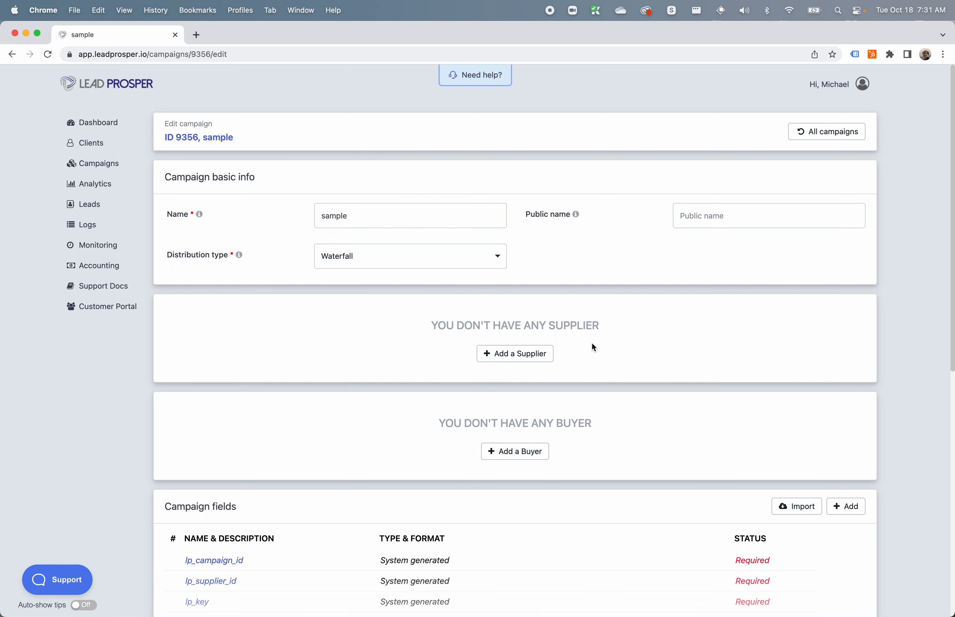
# Add Supplier 1 to the campaign with unlimited lead caps and a default buy price of $10.
pyautogui.click(521, 353)
pyautogui.click(418, 236)
pyautogui.click(382, 356)
pyautogui.click(553, 295)
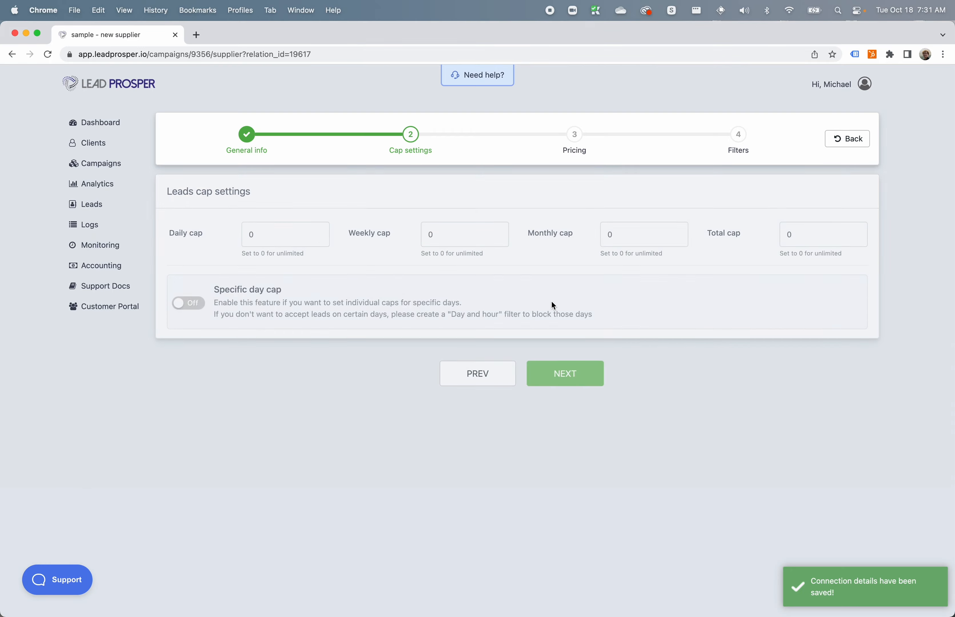
pyautogui.click(564, 374)
pyautogui.click(312, 275)
pyautogui.write('10')
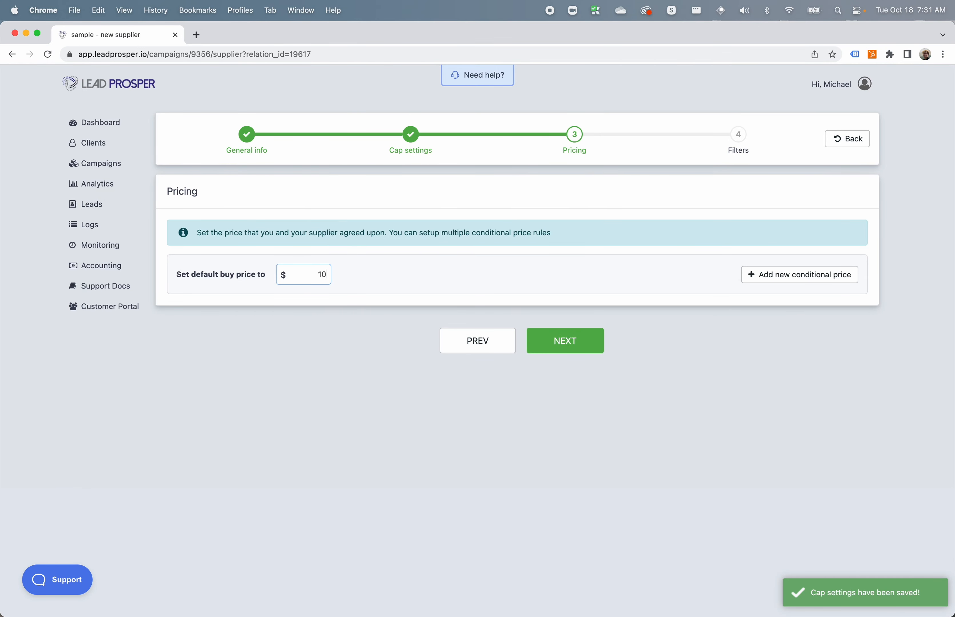
pyautogui.click(561, 346)
# Check the filters available for the new supplier without adding one, and finish the supplier setup.
pyautogui.click(847, 197)
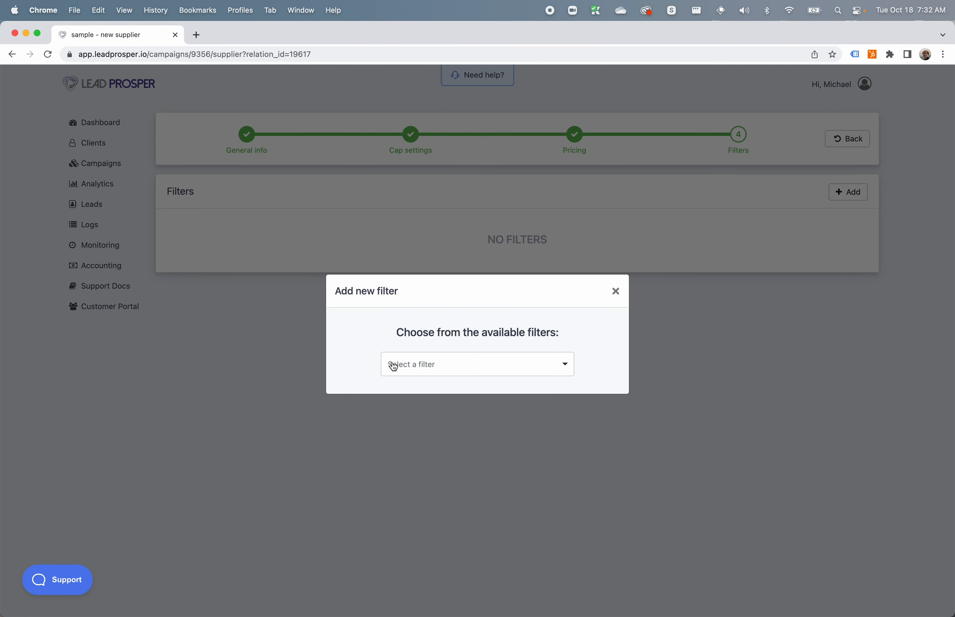
pyautogui.click(417, 370)
pyautogui.click(491, 357)
pyautogui.click(616, 291)
pyautogui.click(582, 301)
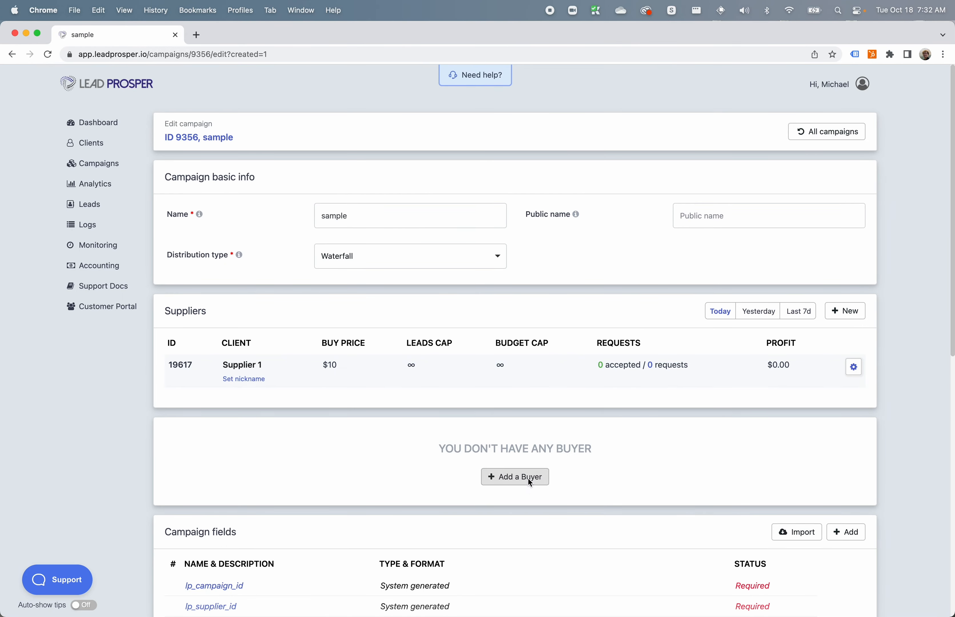
# Add a buyer with unlimited lead caps and a price of $20, and open its list of available filters.
pyautogui.click(517, 478)
pyautogui.click(598, 419)
pyautogui.click(349, 281)
pyautogui.click(540, 297)
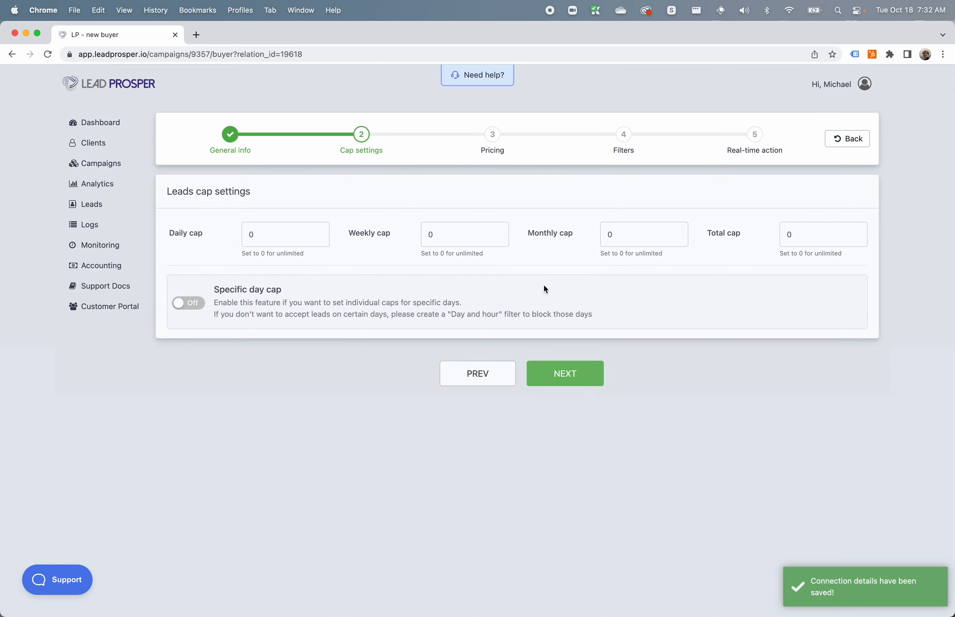
pyautogui.click(564, 373)
pyautogui.click(364, 276)
pyautogui.write('20')
pyautogui.click(570, 338)
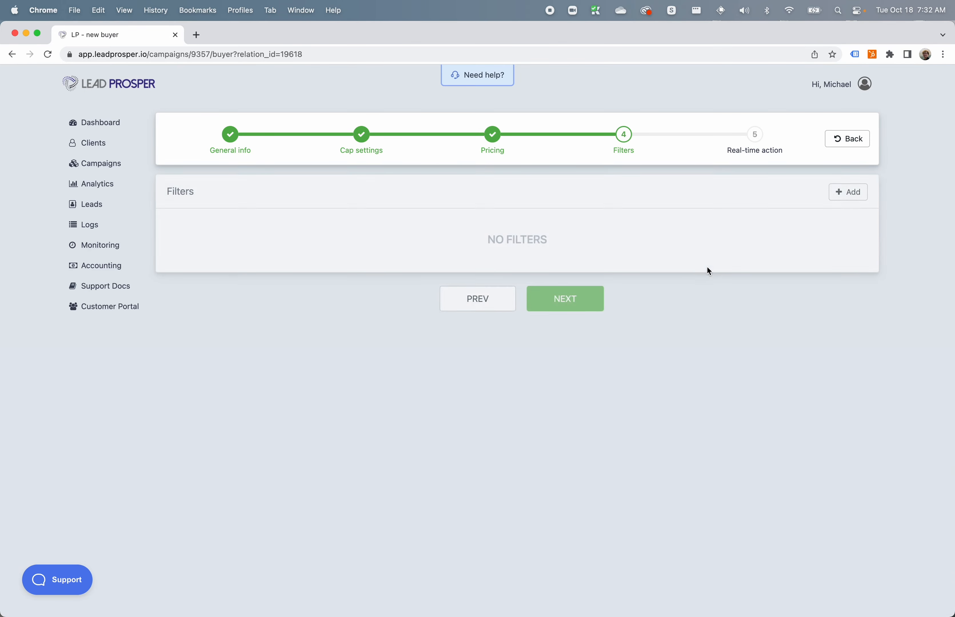
pyautogui.click(837, 194)
pyautogui.click(519, 373)
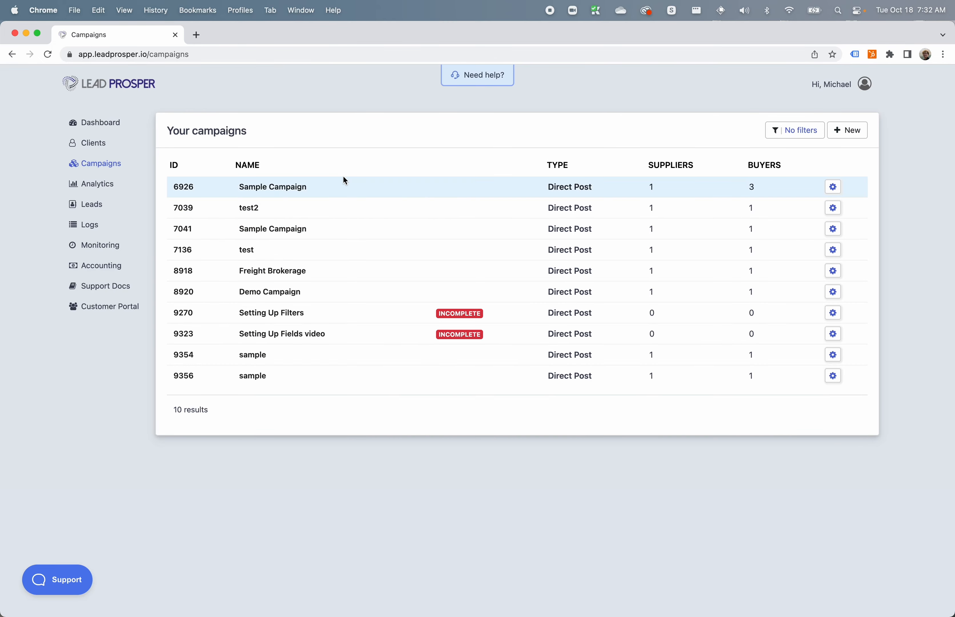
# Open the Solar Lead Form supplier of Sample Campaign 6926 for editing and browse the filters available for it.
pyautogui.click(833, 187)
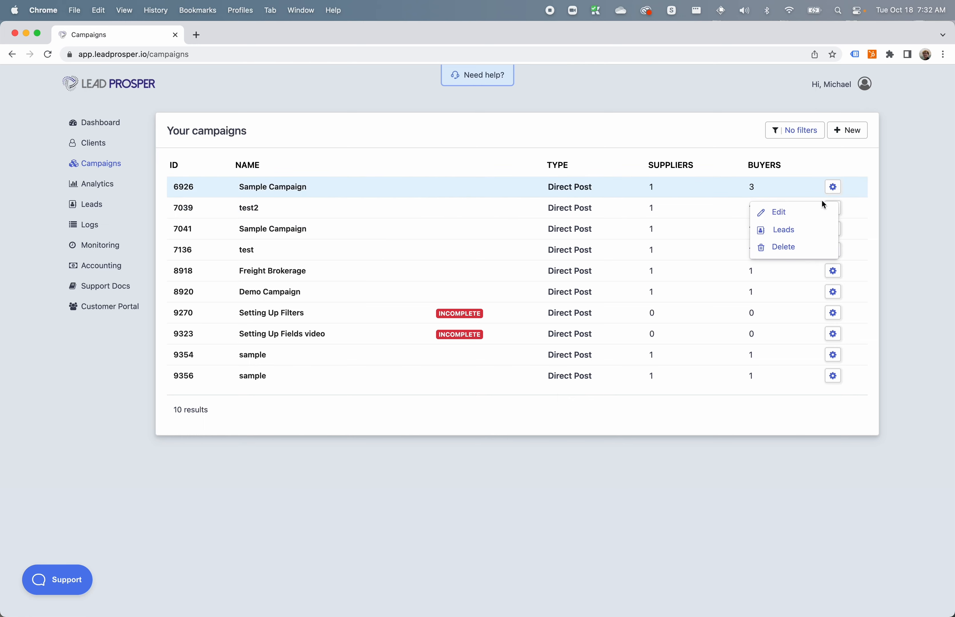
pyautogui.click(772, 213)
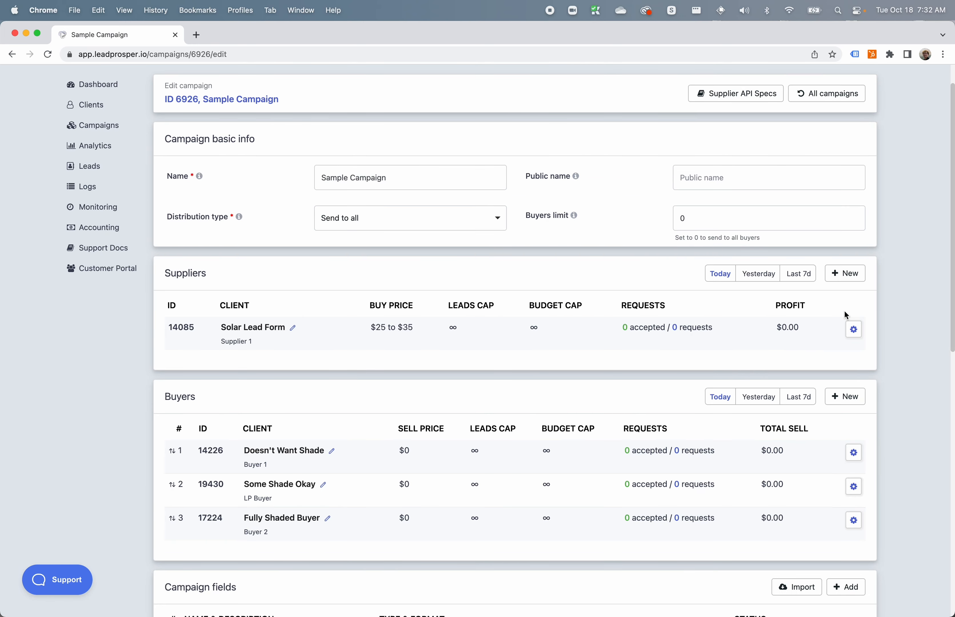
pyautogui.click(854, 330)
pyautogui.click(814, 363)
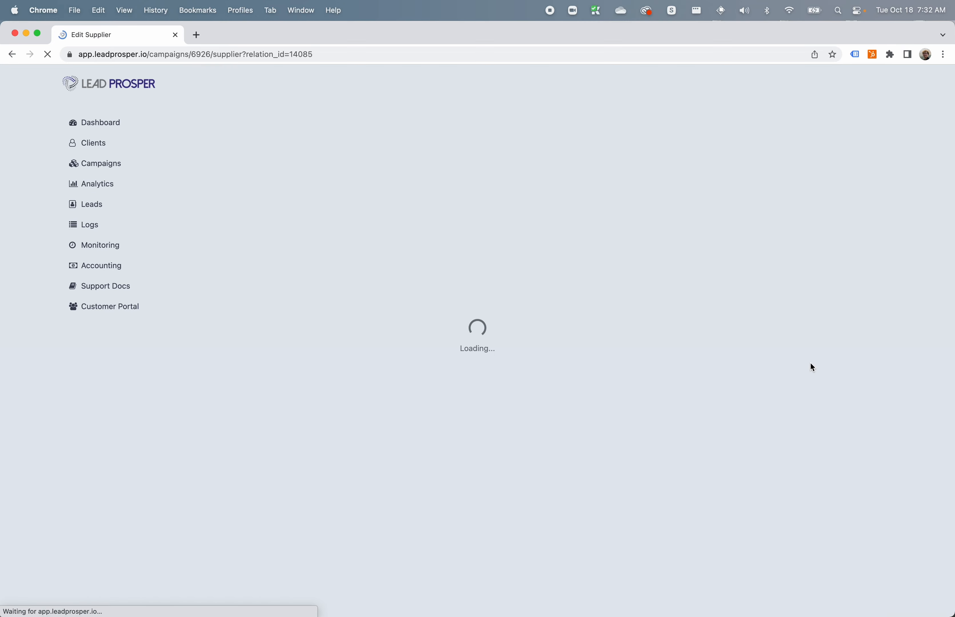
pyautogui.scroll(-8, 523, 320)
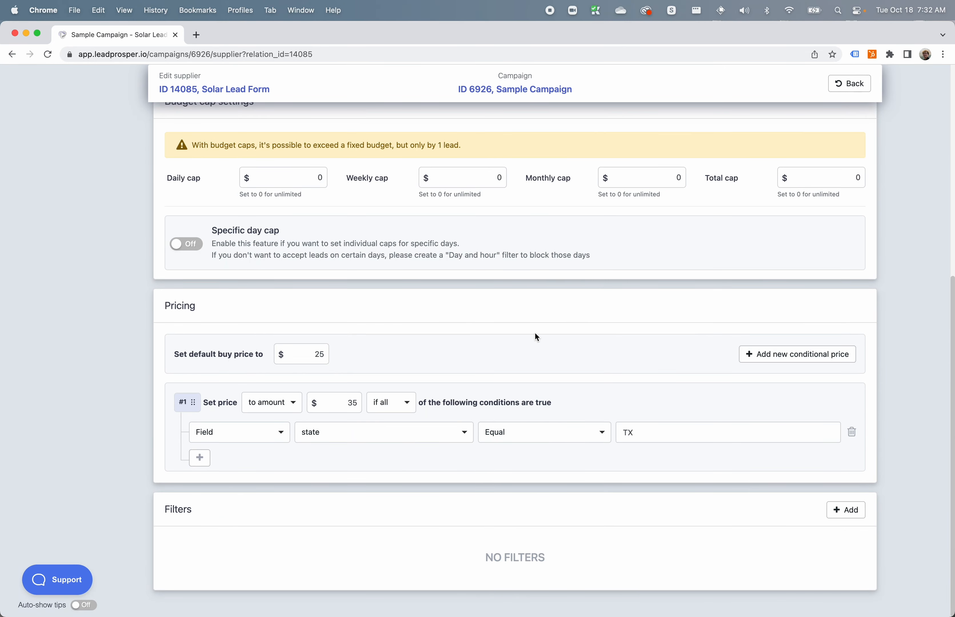
pyautogui.click(844, 514)
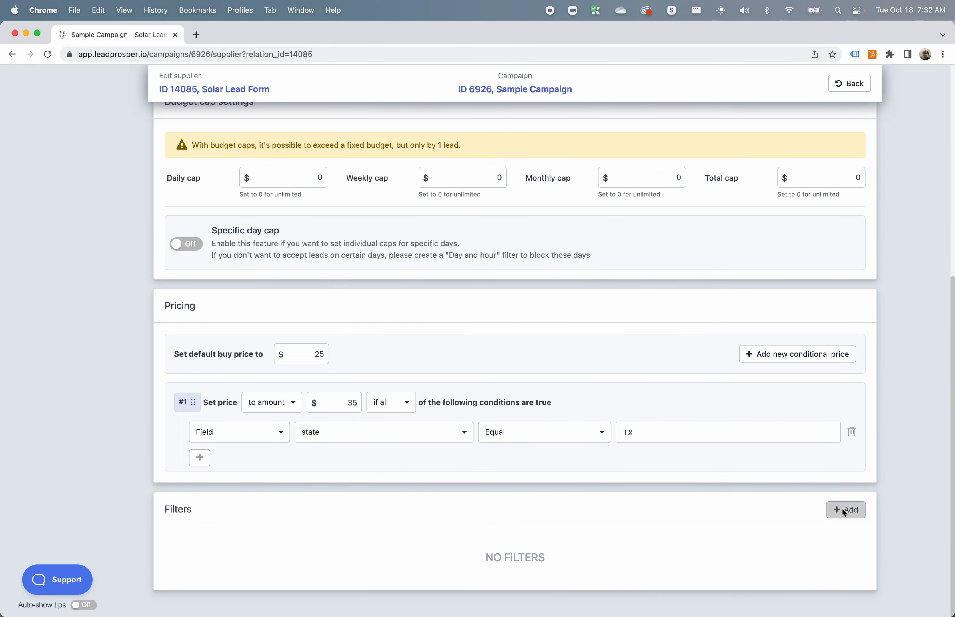
pyautogui.click(460, 364)
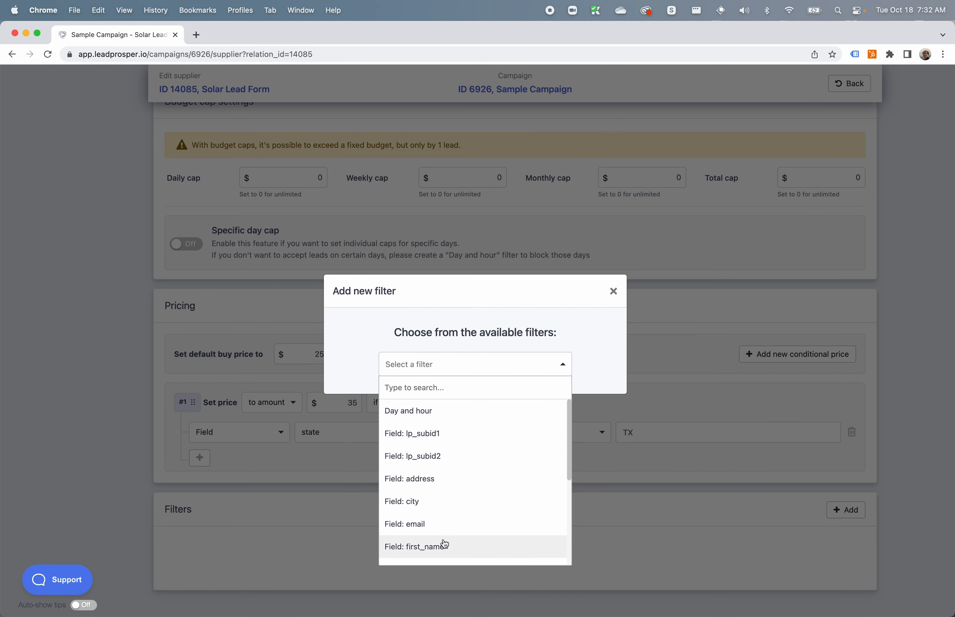
pyautogui.scroll(-5, 450, 518)
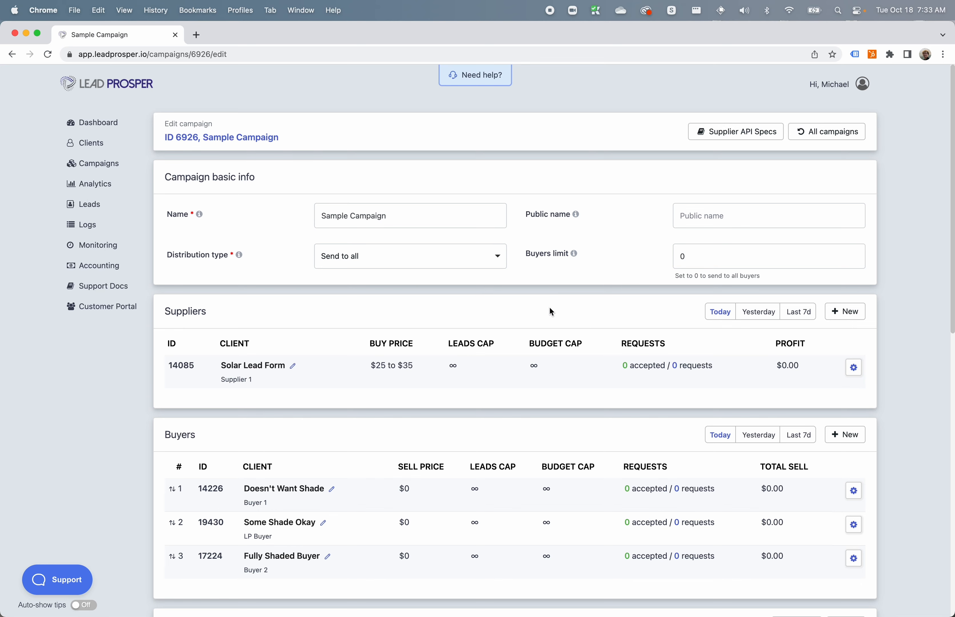
# Add a global filter to Sample Campaign on the first_name field with the action Block and the condition "matches exactly".
pyautogui.scroll(-7, 495, 363)
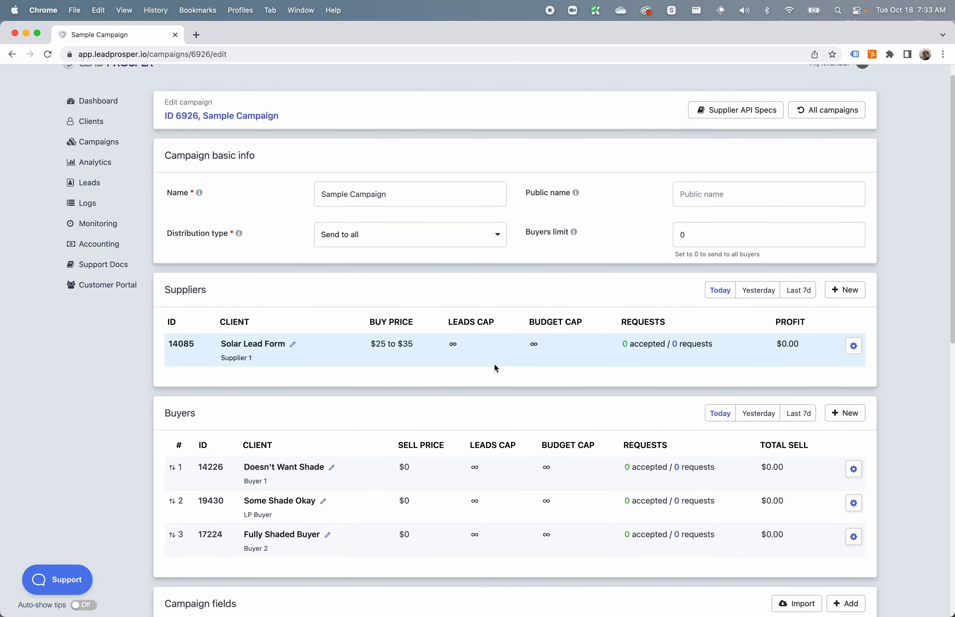
pyautogui.scroll(-7, 496, 368)
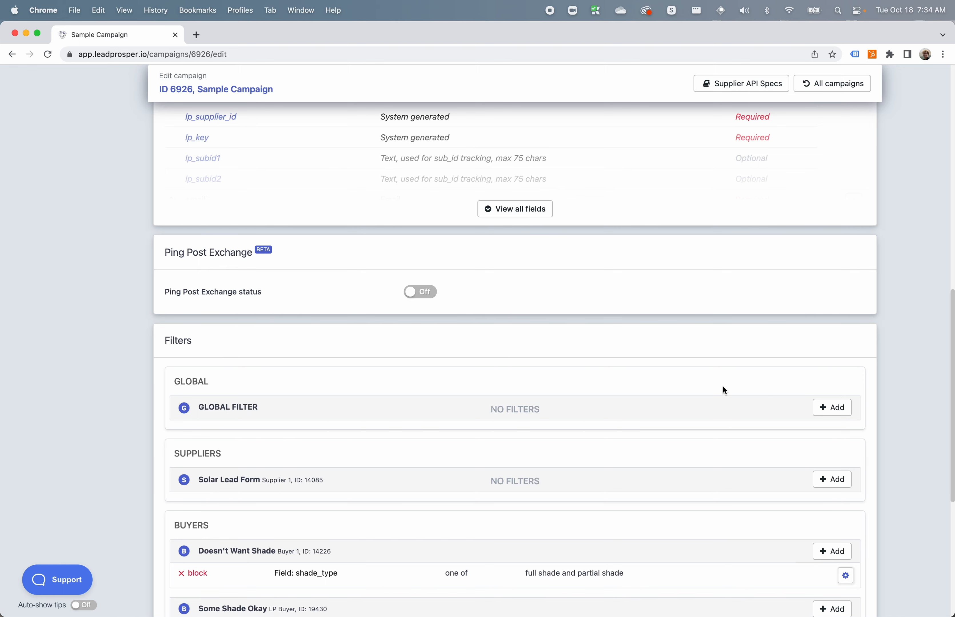
pyautogui.click(821, 407)
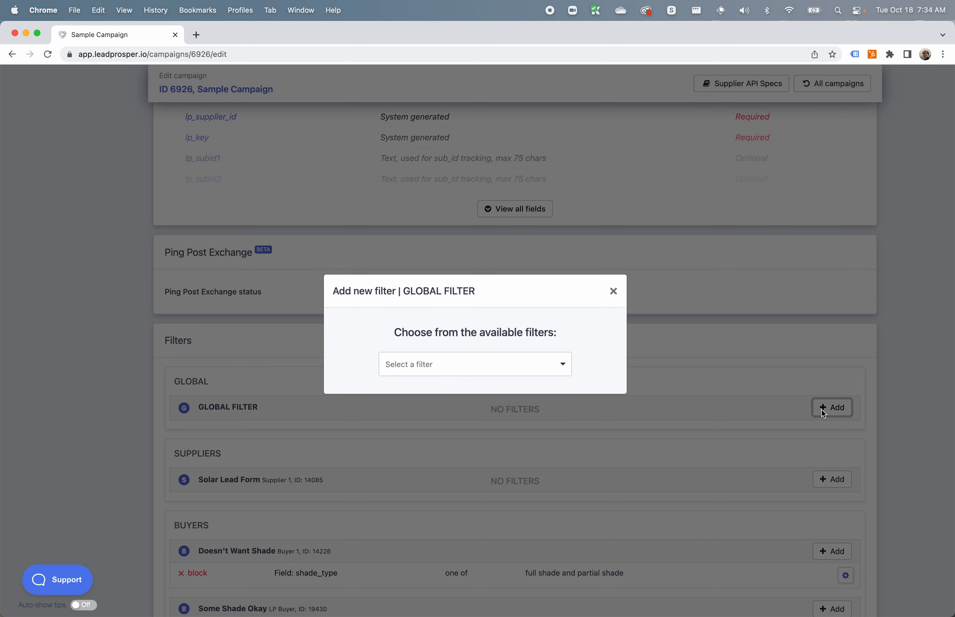
pyautogui.click(493, 360)
pyautogui.scroll(-5, 461, 441)
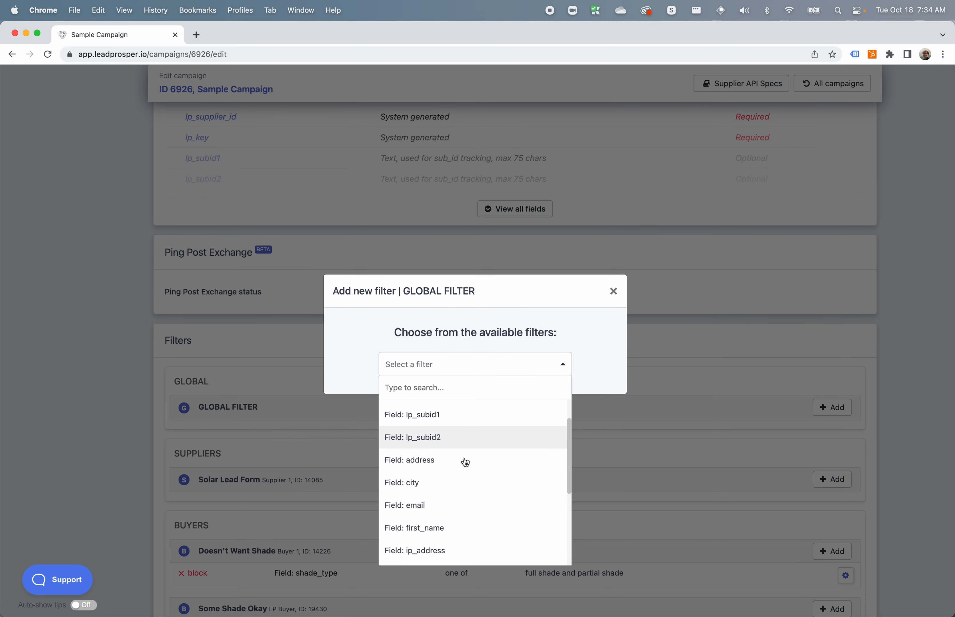
pyautogui.click(452, 448)
pyautogui.click(406, 292)
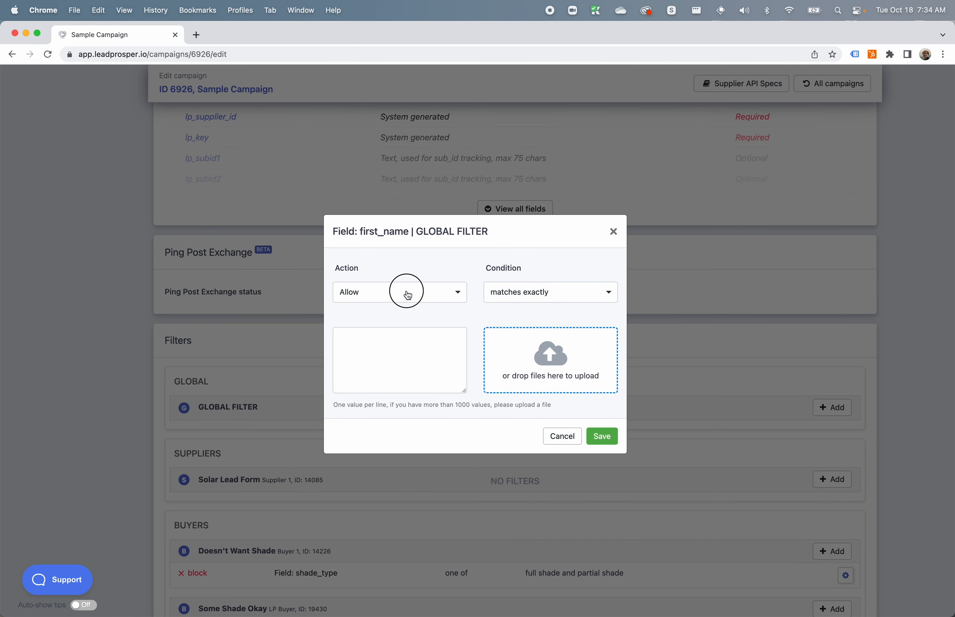
pyautogui.click(403, 337)
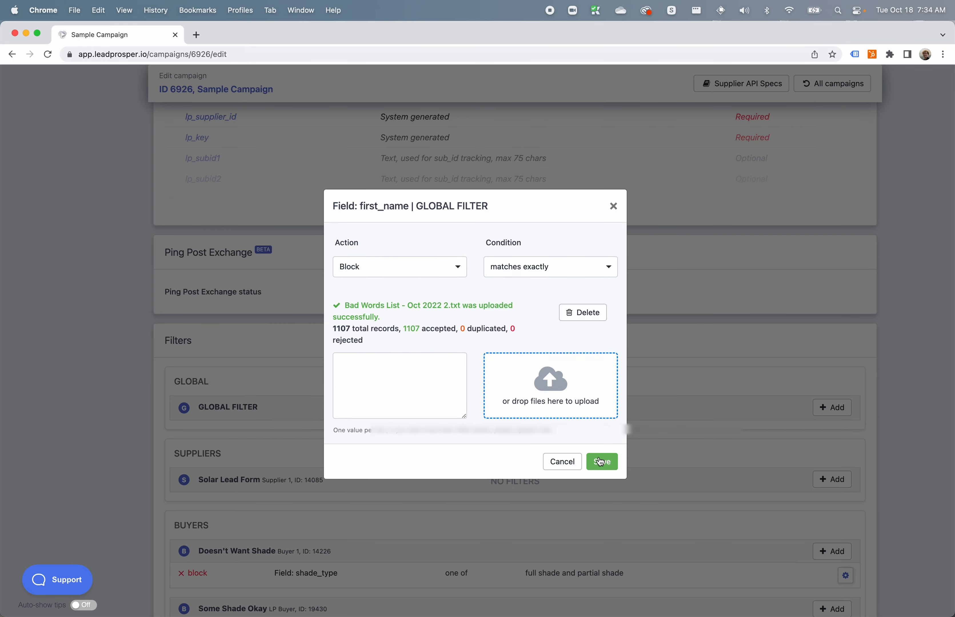
pyautogui.click(601, 462)
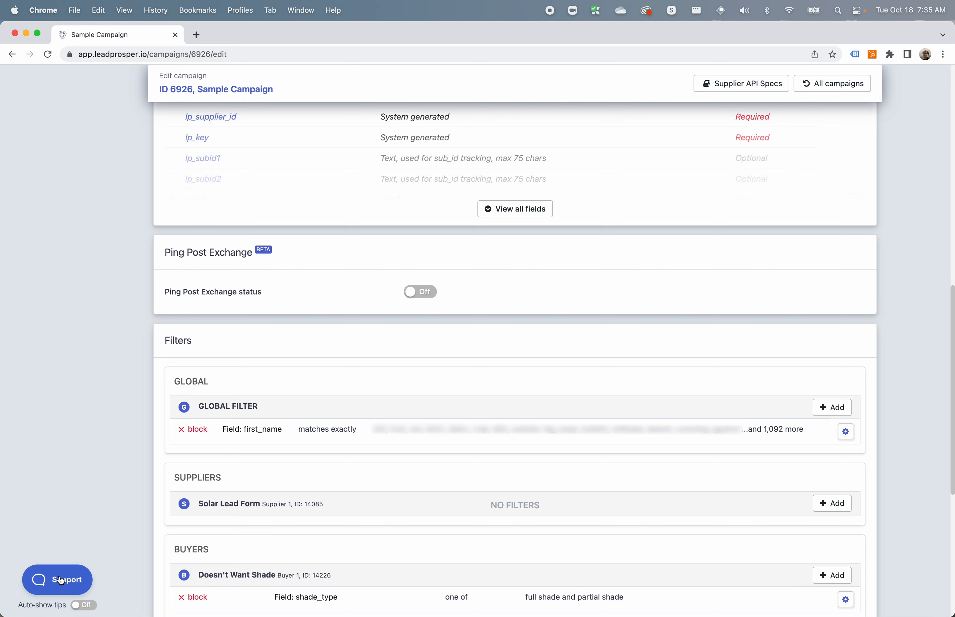
# Open the support help widget.
pyautogui.click(70, 580)
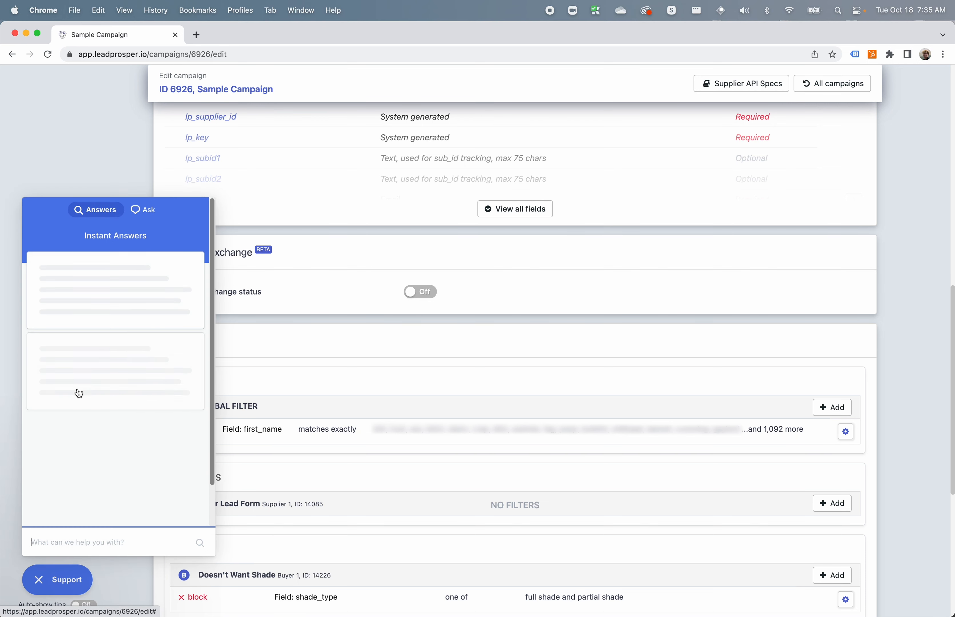